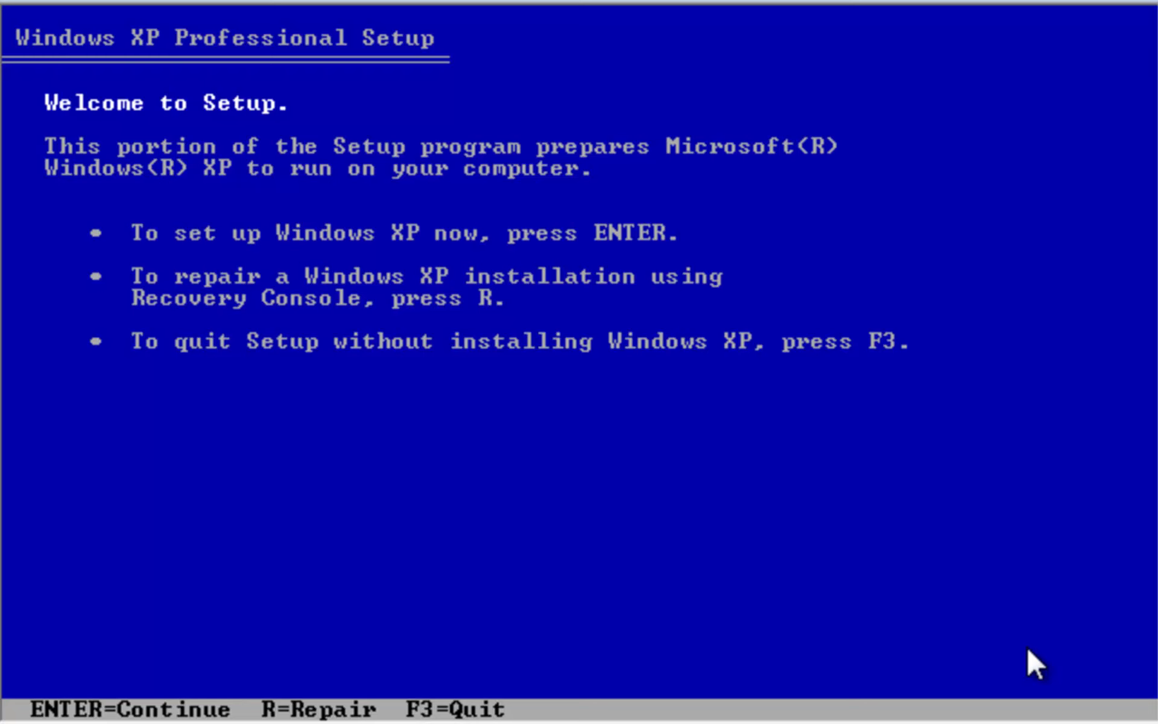
Step: Start setting up Windows XP from the welcome screen
key("Return")
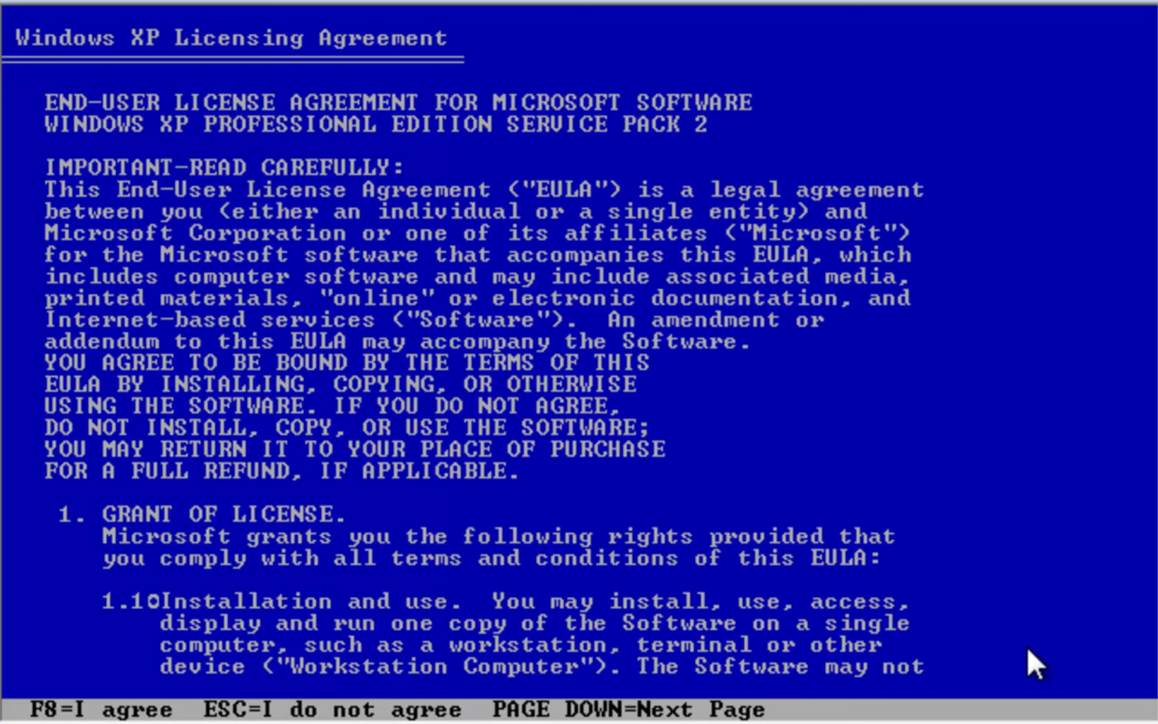
Step: Look through the Windows XP licensing agreement to its end and back over the French-language warranty pages
key("Page_Down")
key("Page_Down")
key("Page_Down")
key("Page_Down")
key("Page_Down")
key("Page_Down")
key("Page_Down")
key("Page_Down")
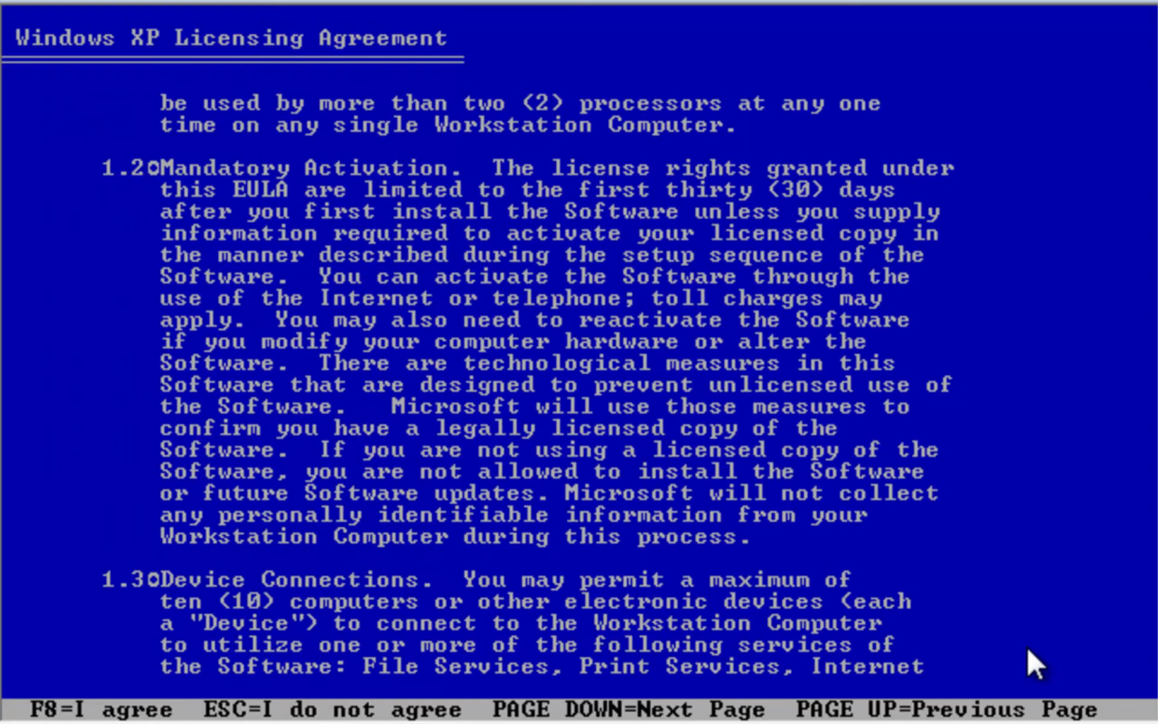
key("Page_Down")
key("Page_Down")
key("Page_Down")
key("Page_Down")
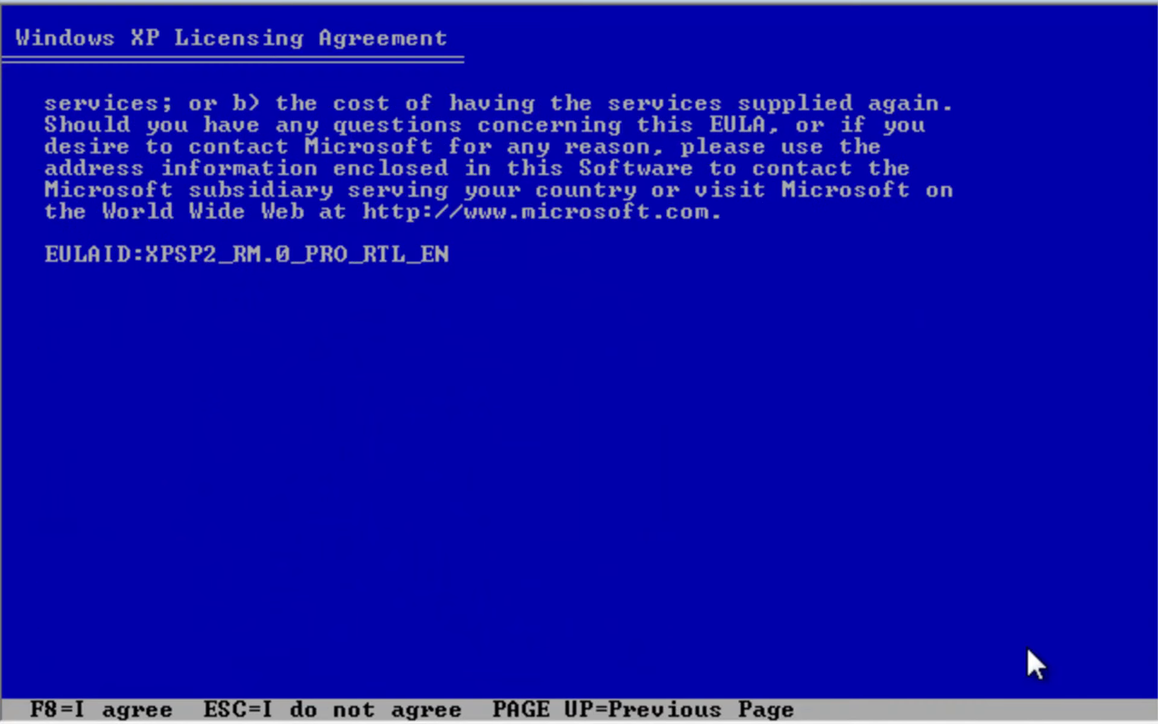
key("Page_Up")
key("Page_Up")
key("Page_Up")
key("Page_Up")
key("Page_Up")
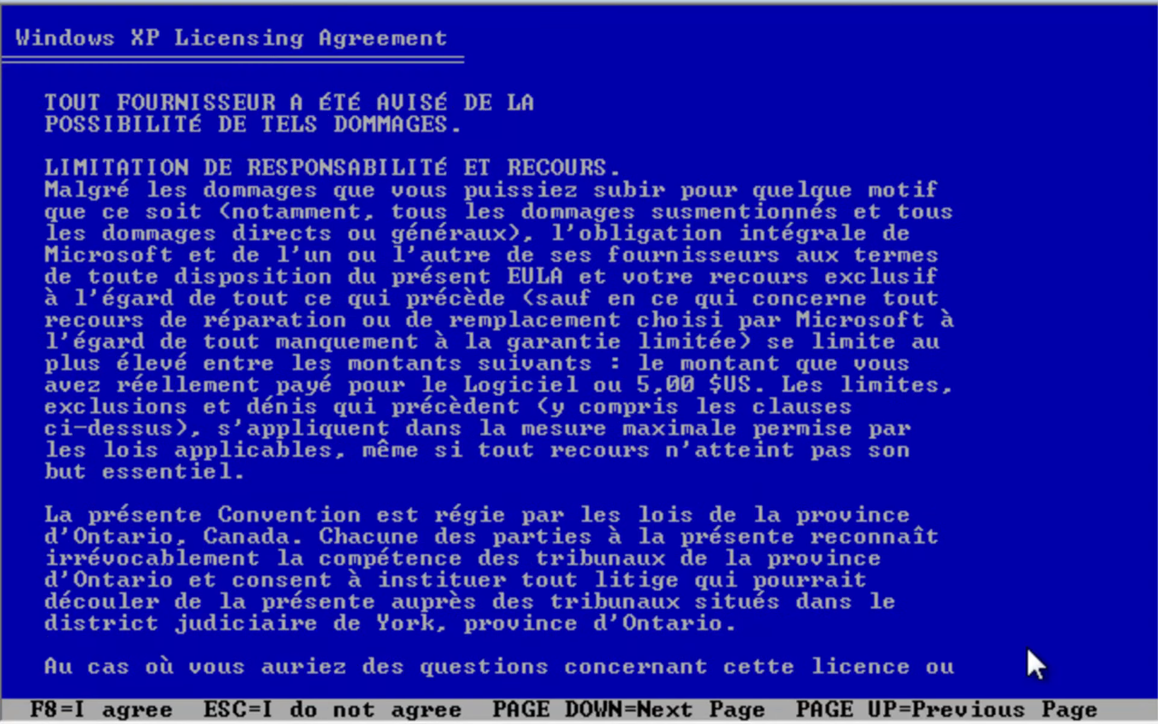
key("Page_Down")
key("Page_Up")
key("Page_Up")
key("Page_Up")
key("Page_Up")
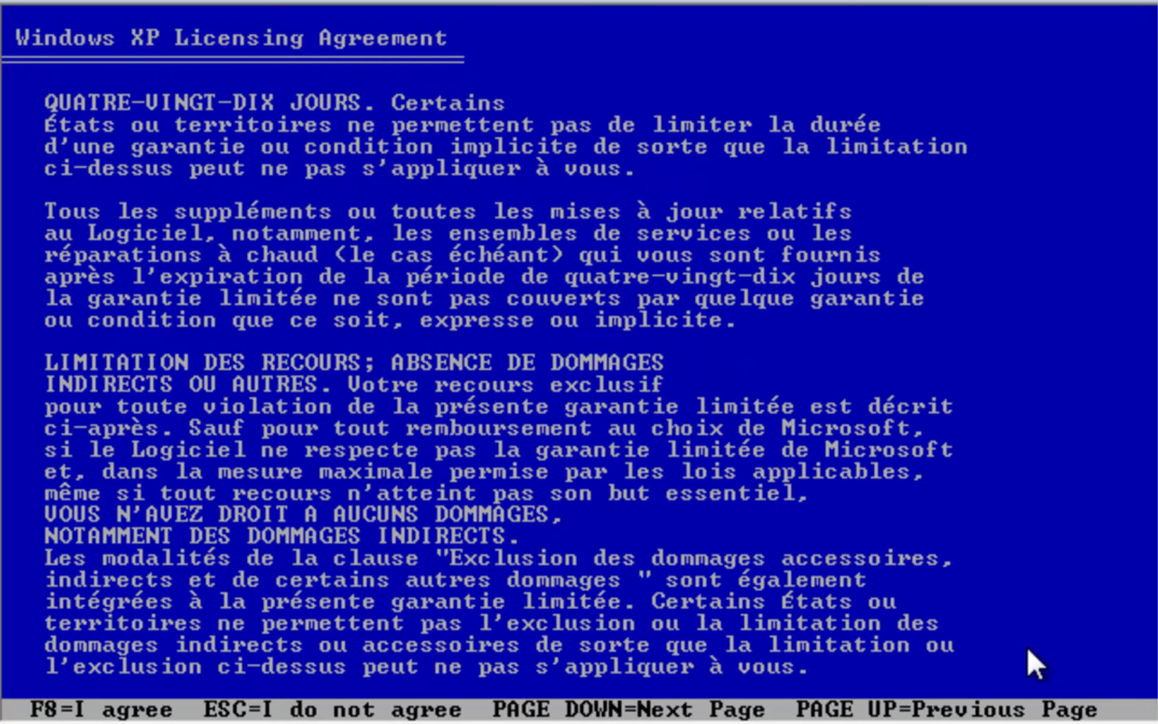
key("Page_Down")
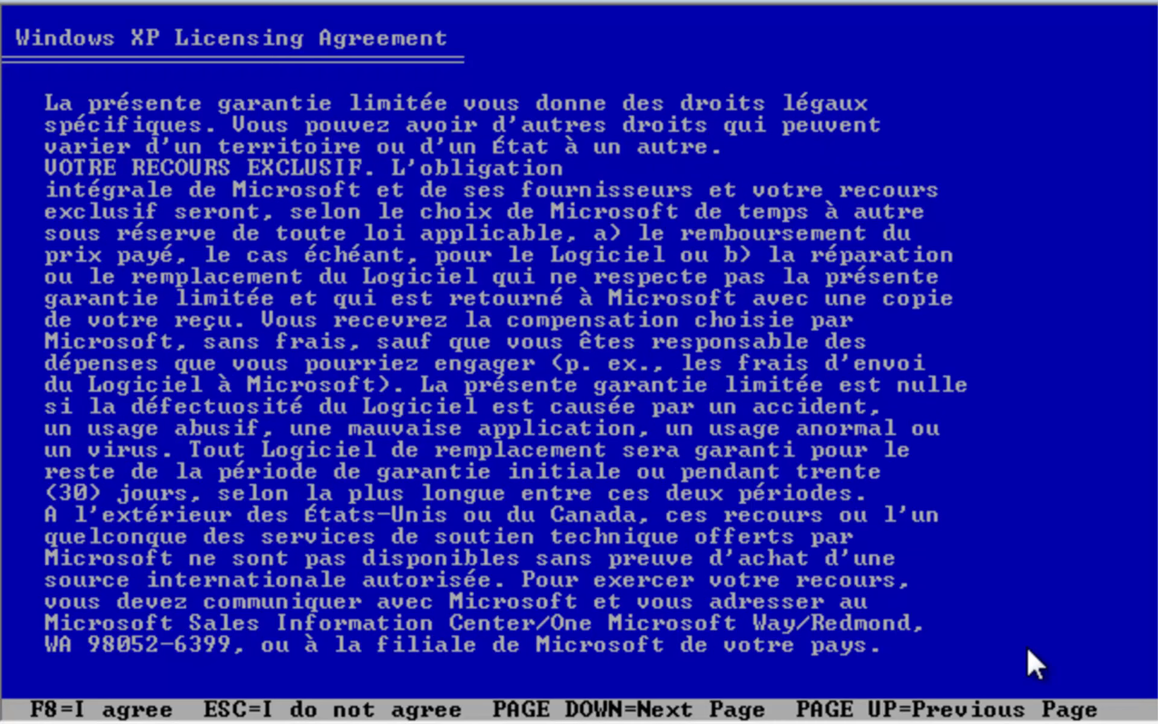
Step: Accept the licensing agreement and continue with a fresh copy of Windows XP instead of repairing the existing installation
key("F8")
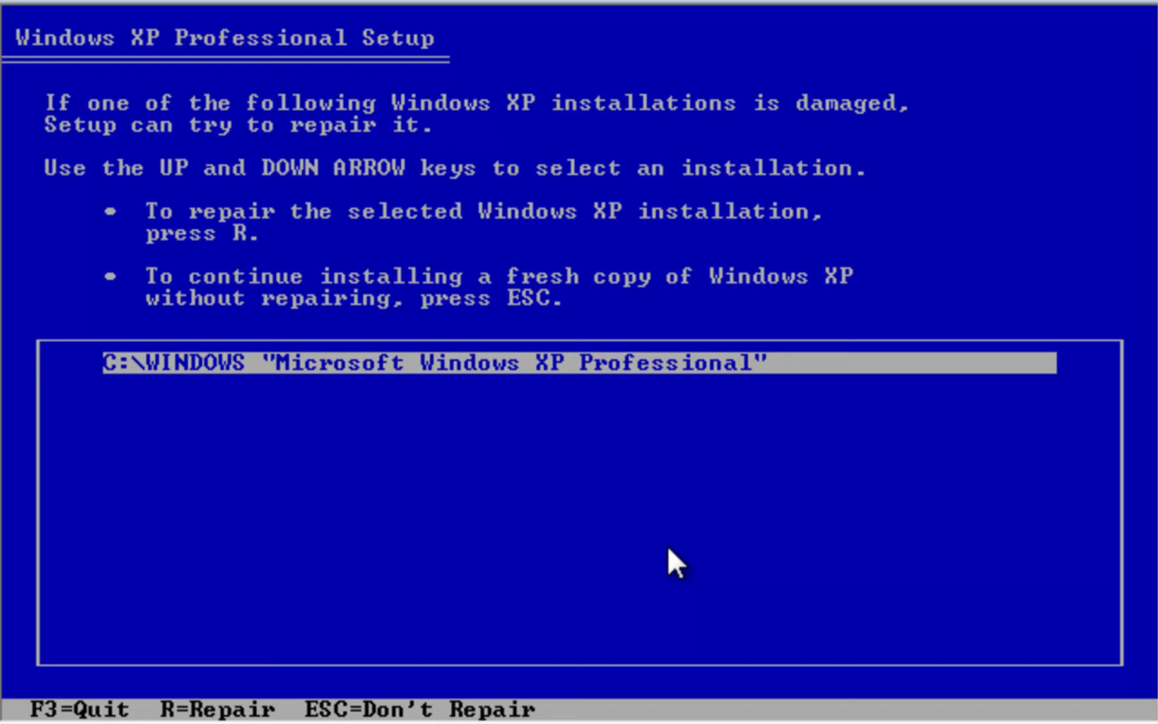
key("Escape")
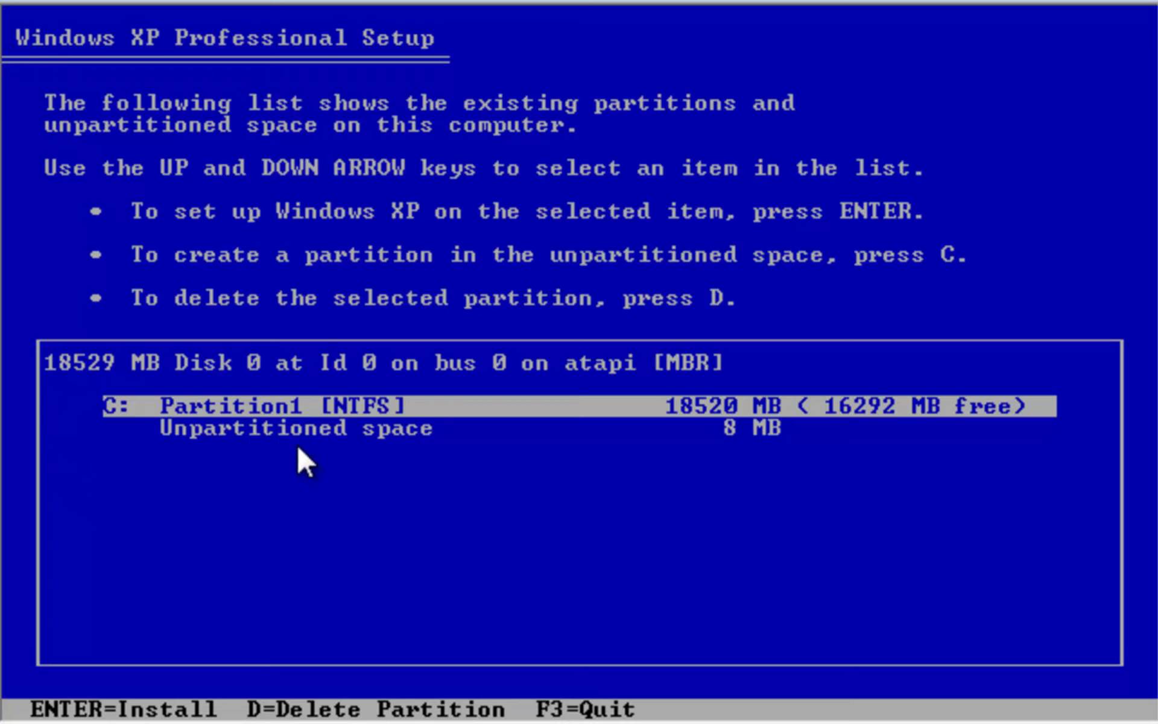
Step: Delete the NTFS system partition C: (Partition1) from Disk 0
key("Down")
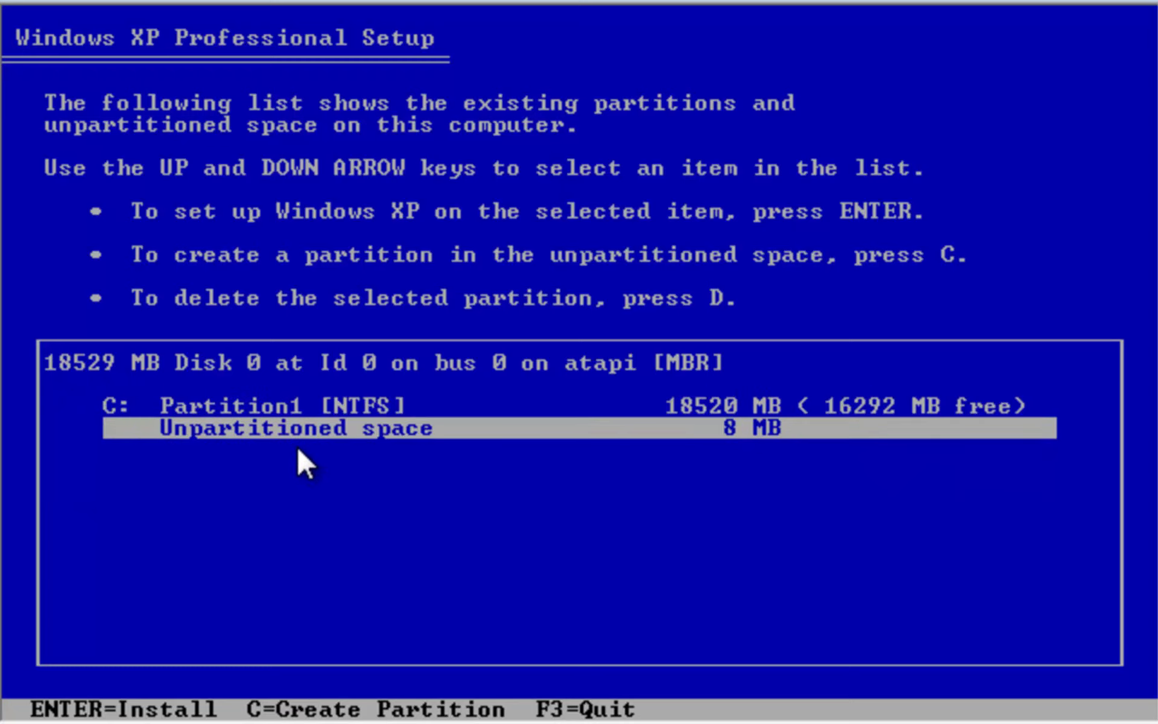
key("Up")
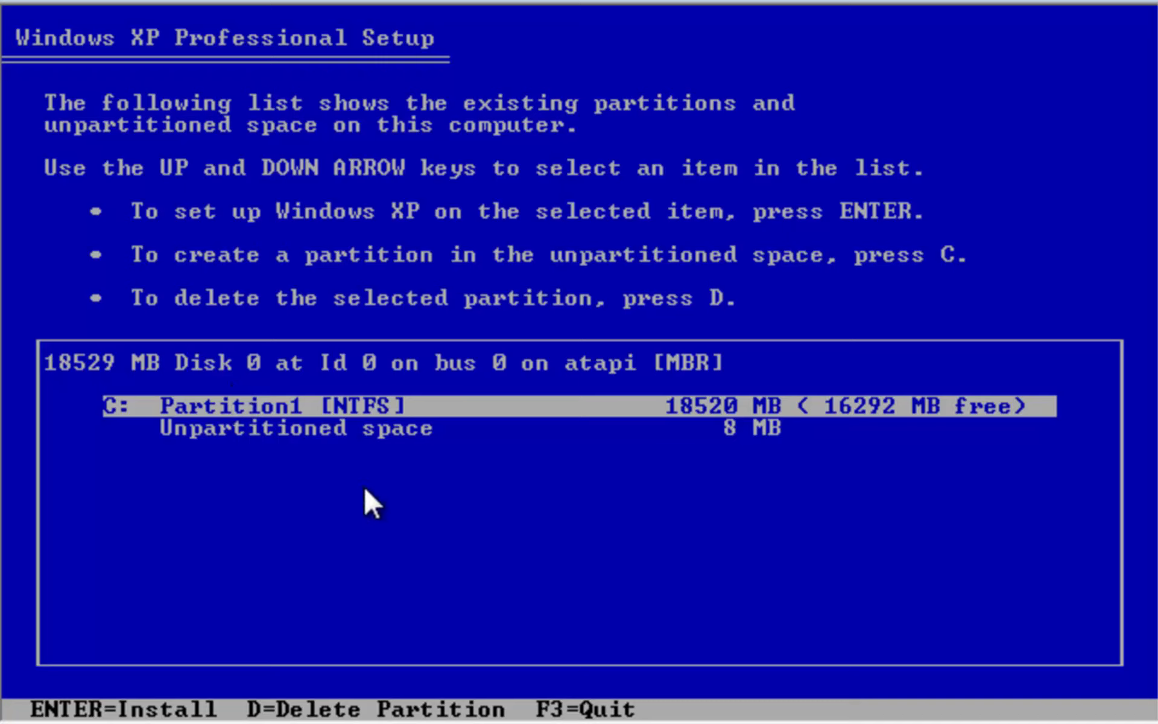
key("Down")
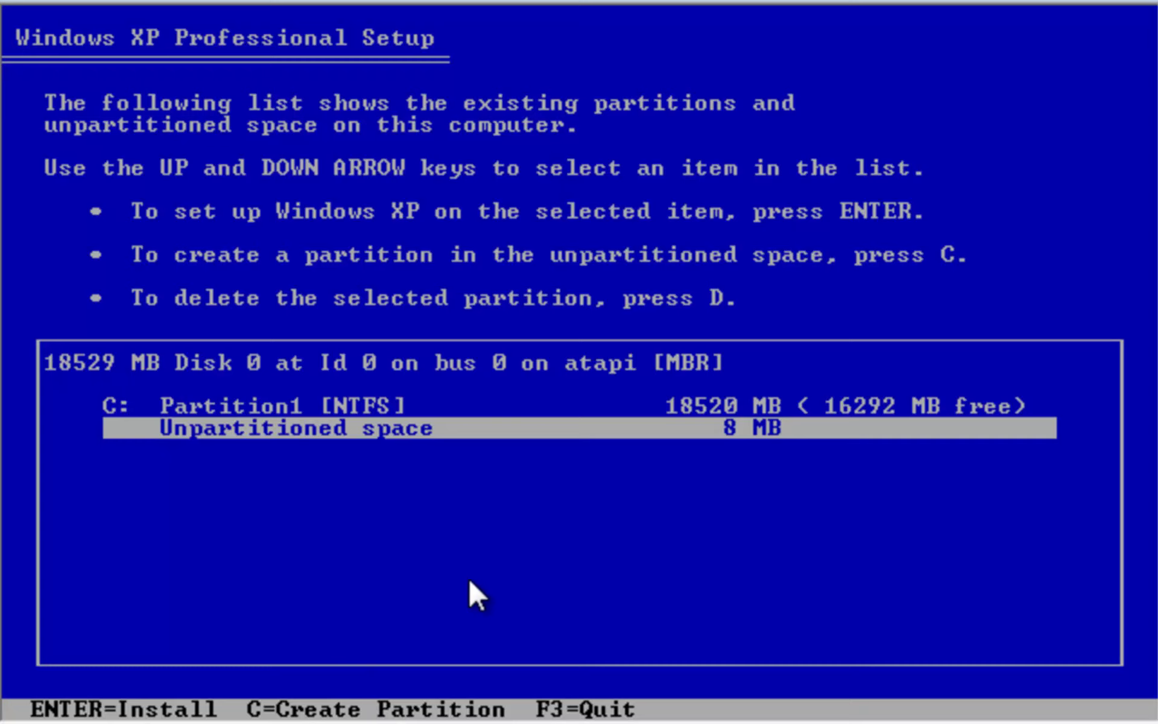
key("Up")
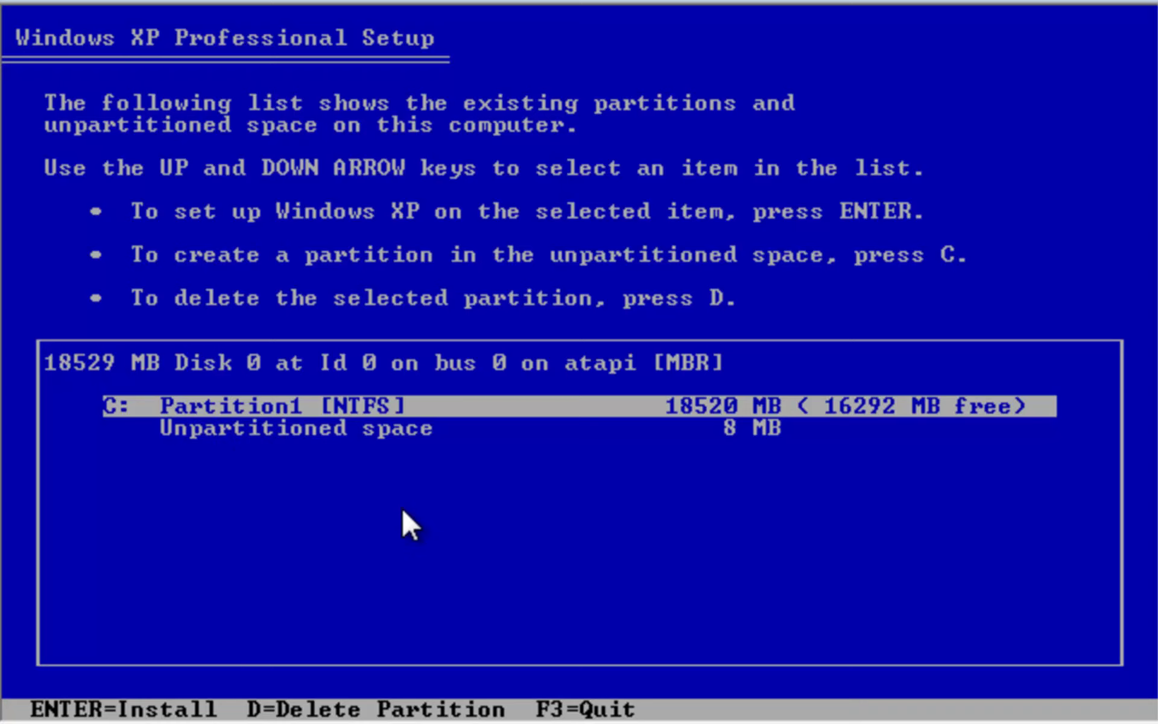
key("d")
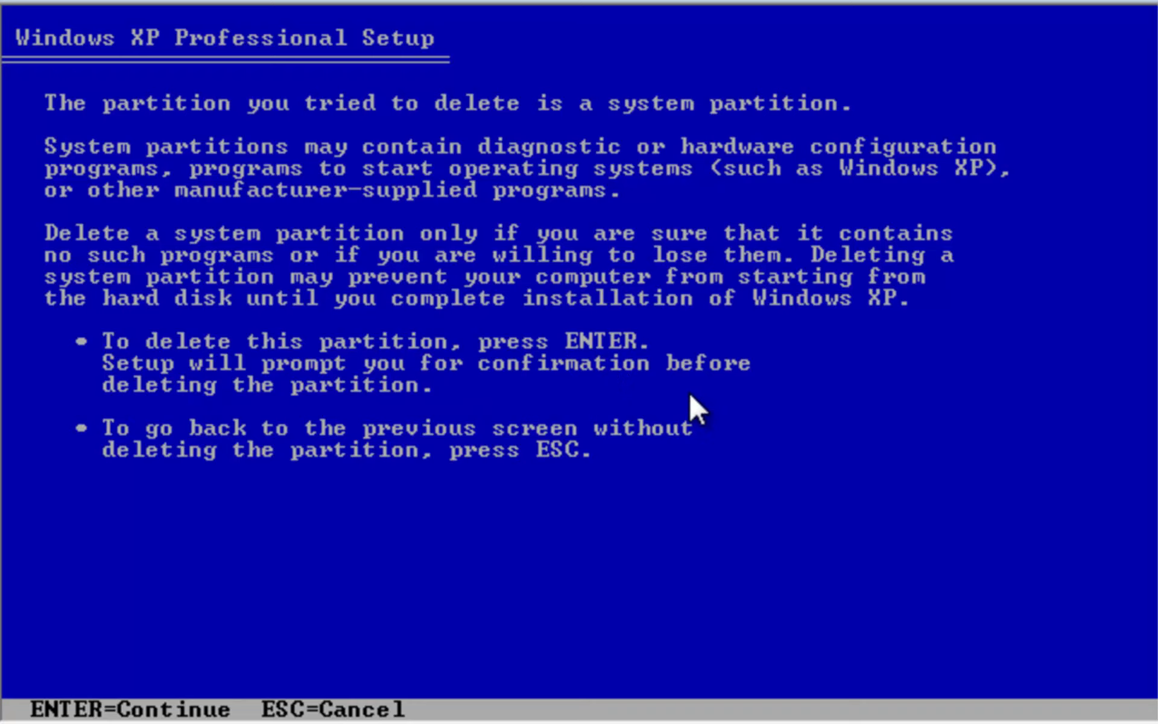
key("Return")
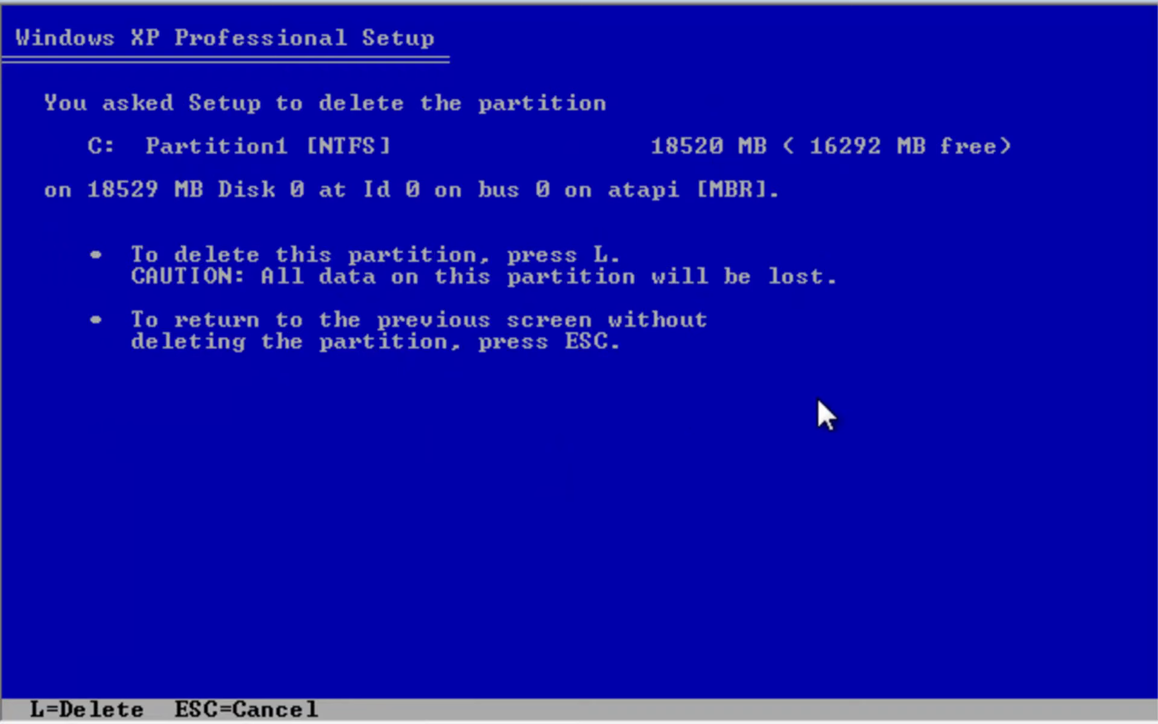
key("l")
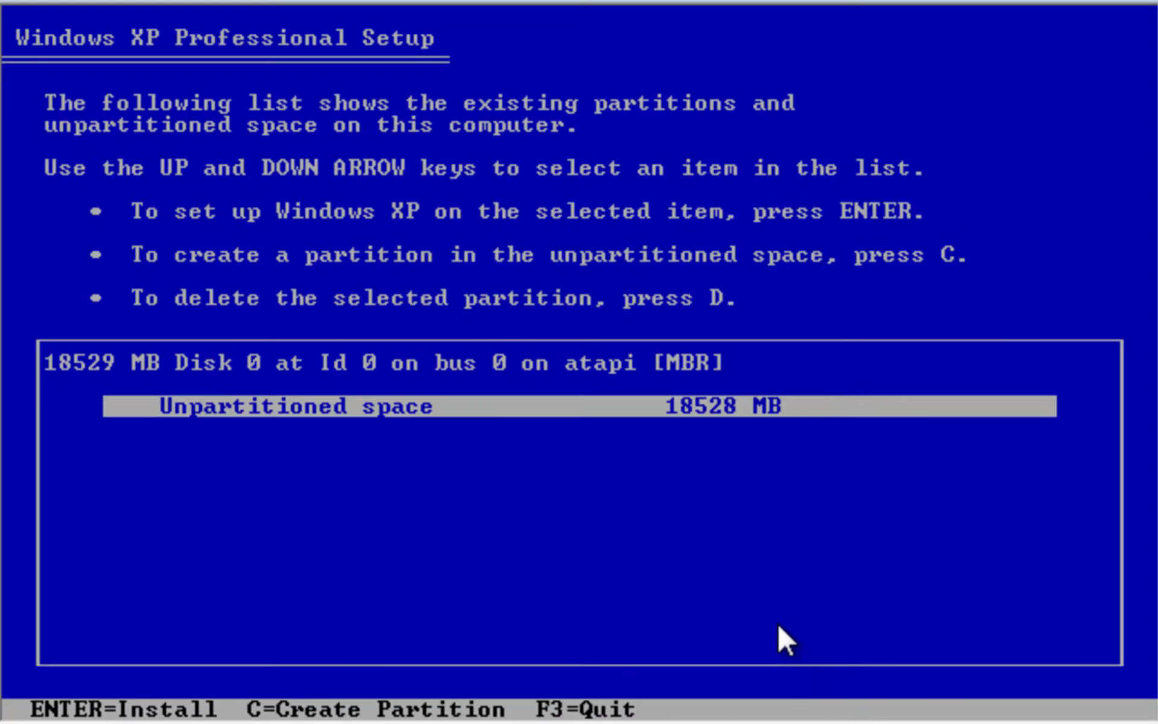